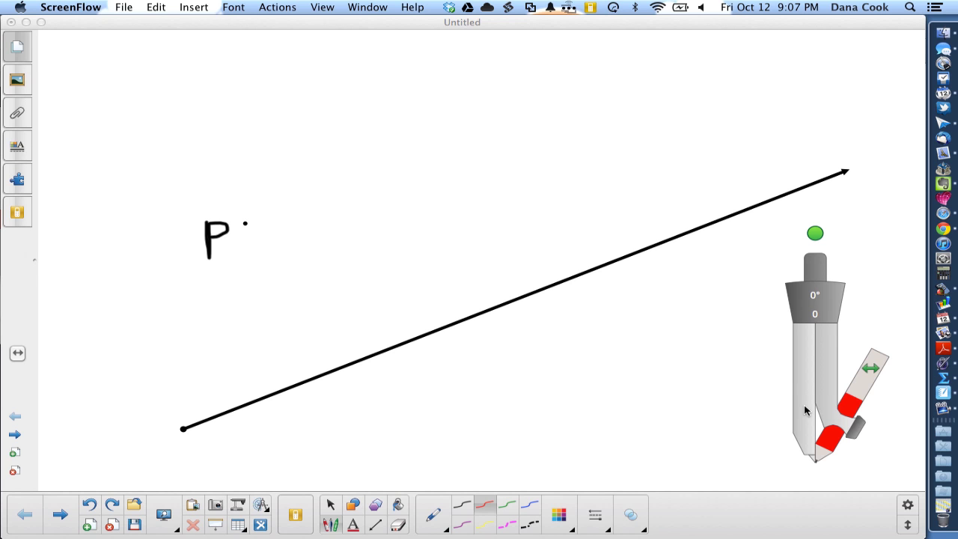
Move the compass up beside point P.
left_click(805, 410)
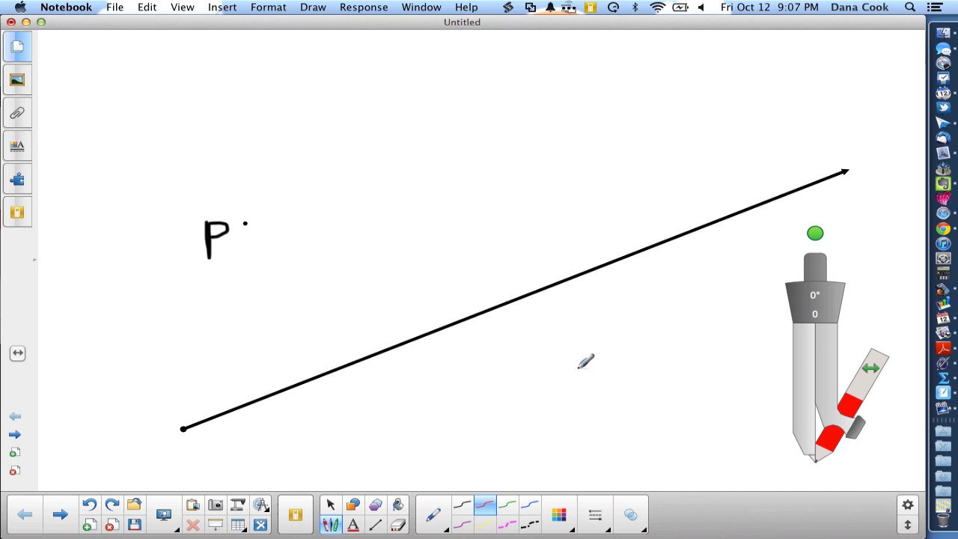
left_click(330, 506)
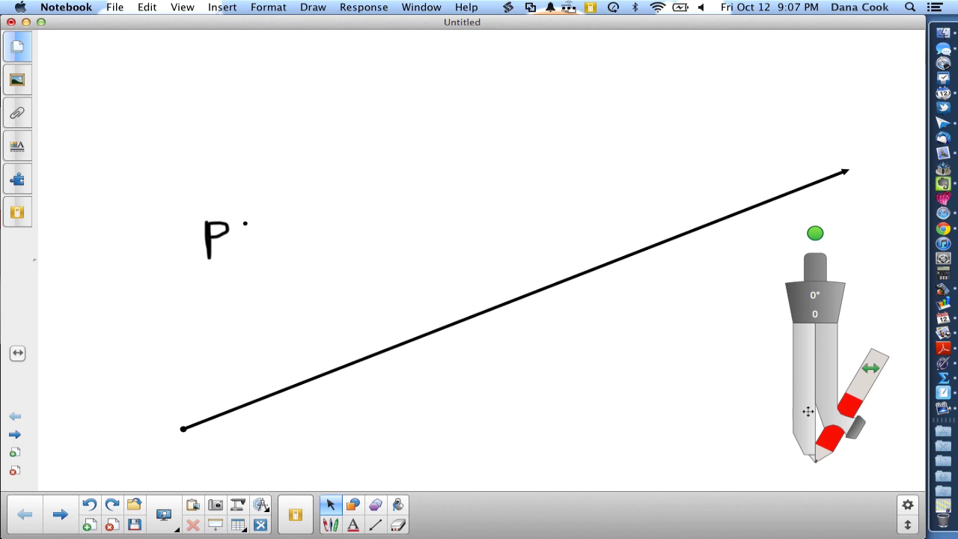
left_click_drag(809, 411, 539, 165)
left_click_drag(338, 256, 449, 226)
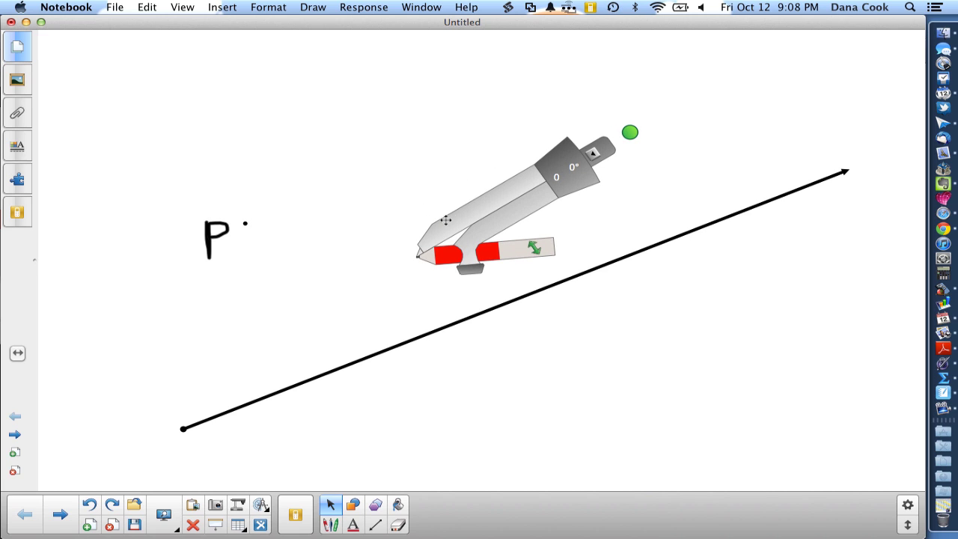
left_click(207, 417)
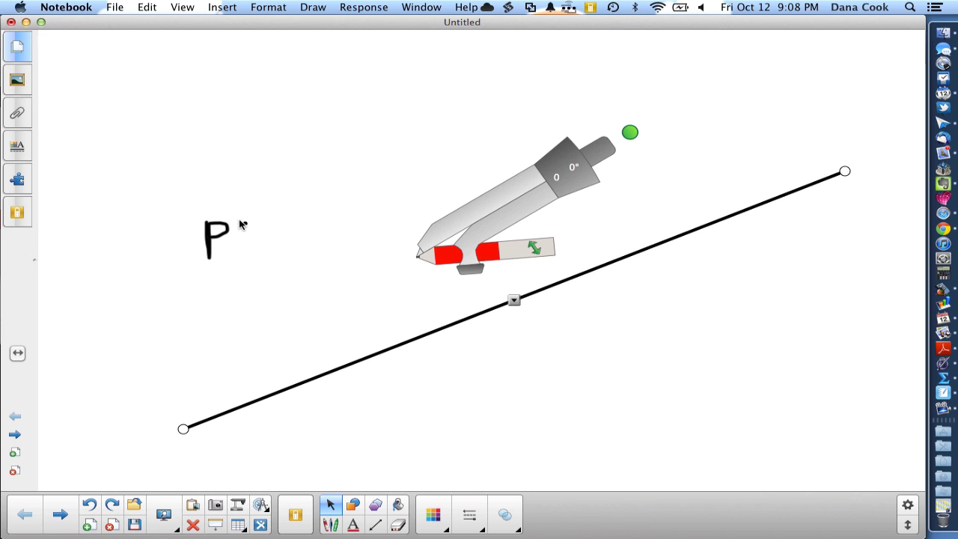
Set the compass needle on P and open it until the pencil reaches the ray.
left_click_drag(437, 236, 265, 202)
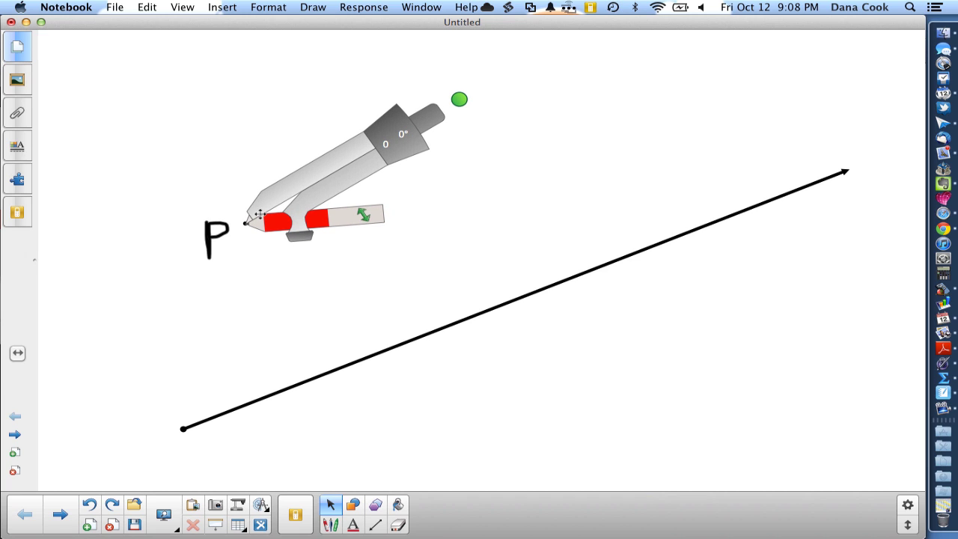
left_click_drag(302, 236, 378, 345)
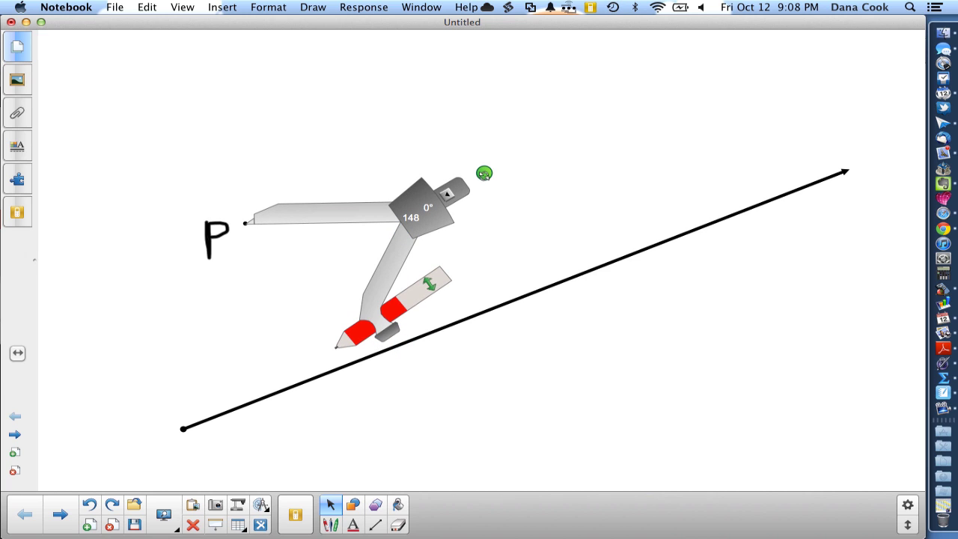
left_click_drag(484, 172, 479, 214)
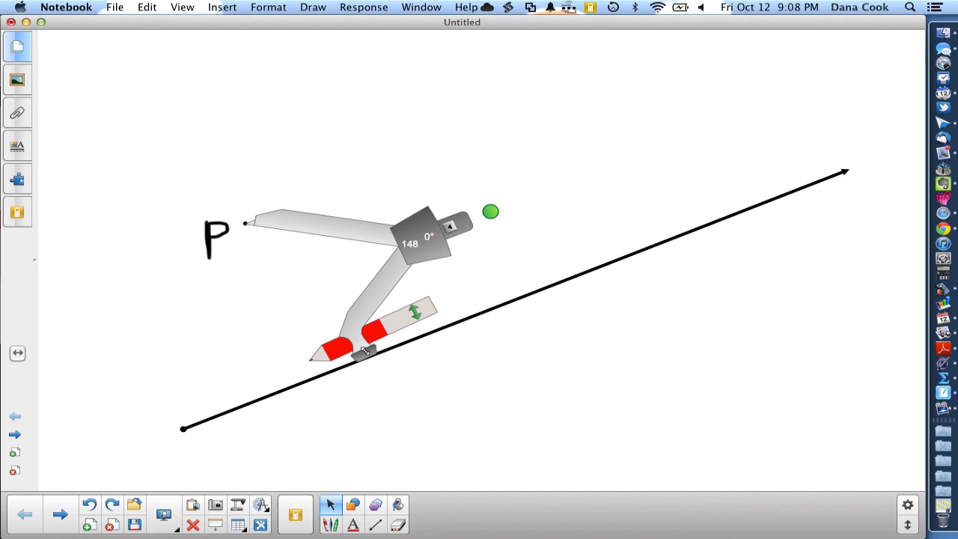
left_click_drag(365, 352, 371, 365)
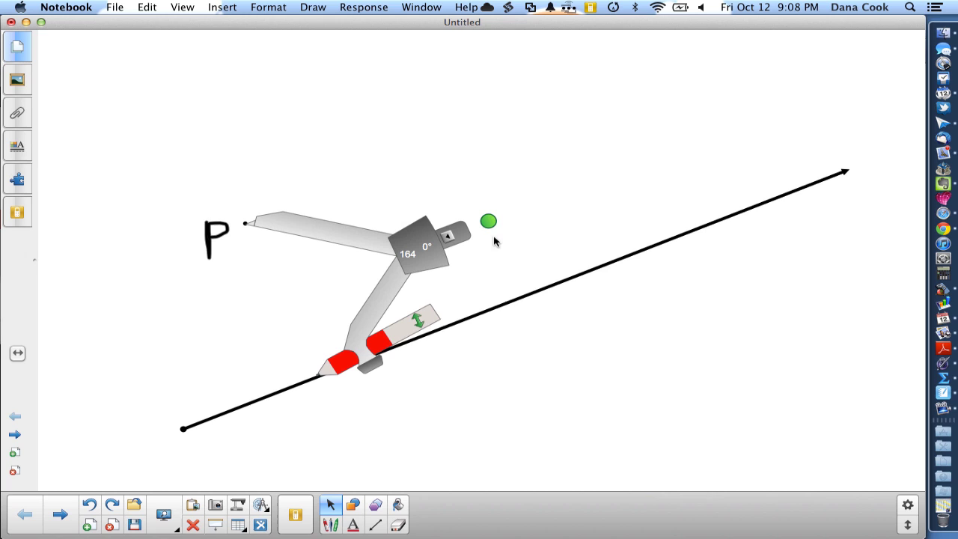
left_click_drag(489, 223, 491, 233)
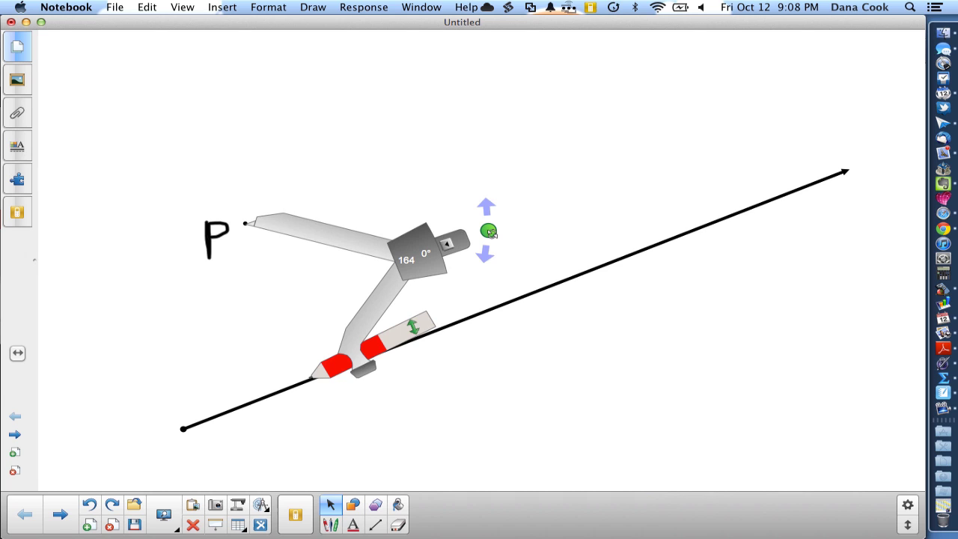
Swing a red arc around P across the ray, then shift the compass onto the ray.
mouse_move(489, 232)
left_mouse_down()
mouse_move(522, 207)
mouse_move(529, 147)
mouse_move(526, 177)
mouse_move(525, 155)
mouse_move(505, 184)
mouse_move(449, 223)
mouse_move(428, 257)
mouse_move(342, 278)
mouse_move(443, 253)
mouse_move(484, 231)
left_mouse_up()
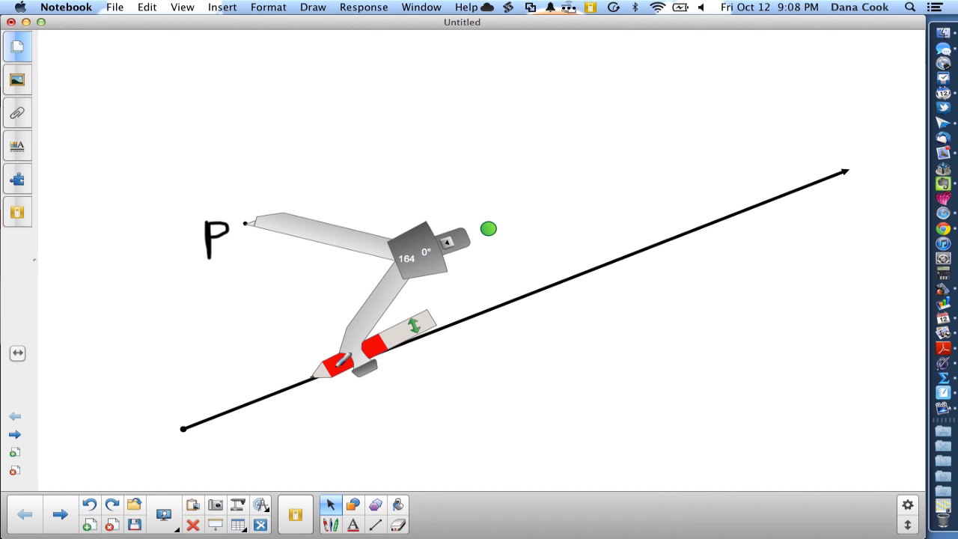
mouse_move(340, 361)
left_mouse_down()
mouse_move(278, 382)
mouse_move(219, 382)
mouse_move(283, 377)
mouse_move(376, 350)
mouse_move(401, 321)
mouse_move(306, 378)
mouse_move(203, 396)
mouse_move(346, 378)
mouse_move(425, 321)
mouse_move(334, 375)
mouse_move(235, 397)
mouse_move(202, 390)
mouse_move(375, 351)
mouse_move(428, 317)
mouse_move(339, 384)
left_mouse_up()
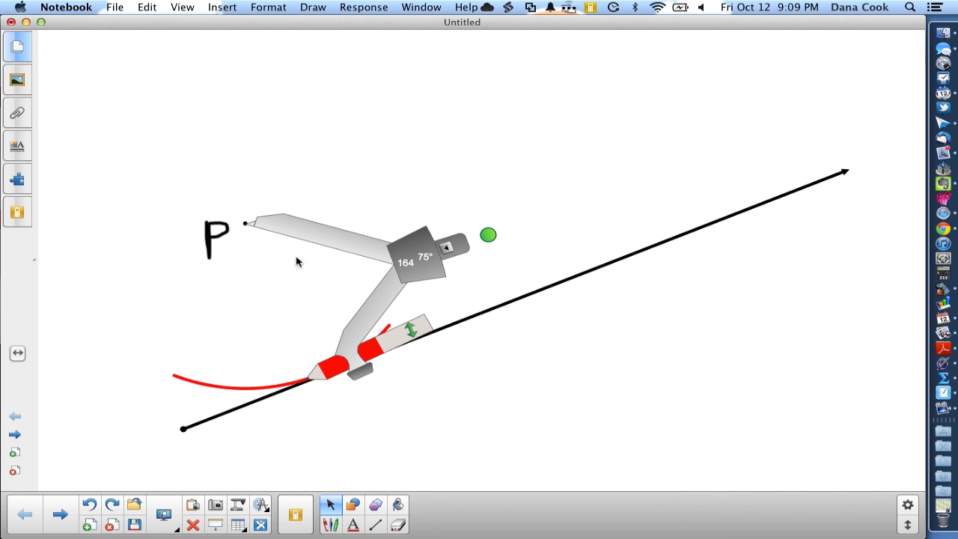
left_click_drag(286, 226, 686, 253)
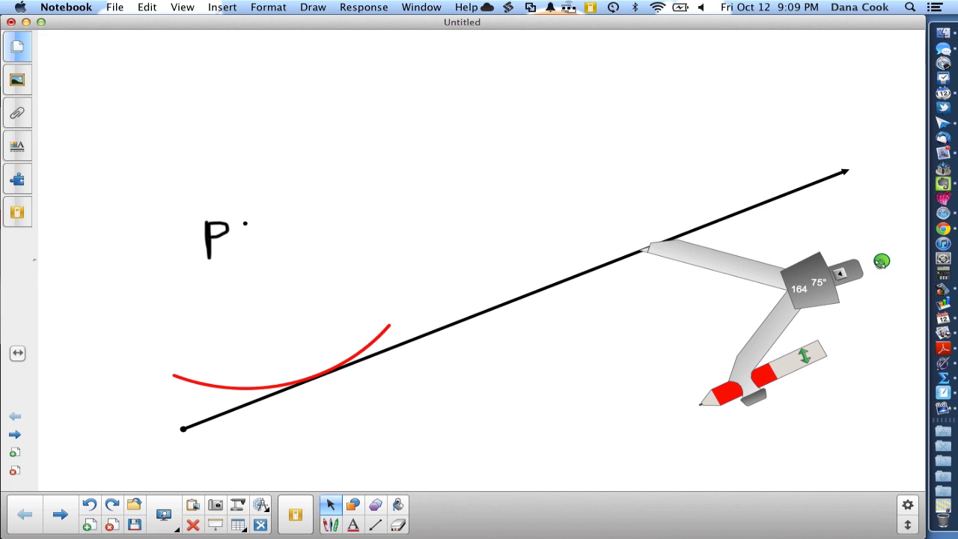
From a point on the ray, draw a red arc high above the ray.
mouse_move(882, 261)
left_mouse_down()
mouse_move(831, 384)
mouse_move(637, 467)
mouse_move(503, 432)
left_mouse_up()
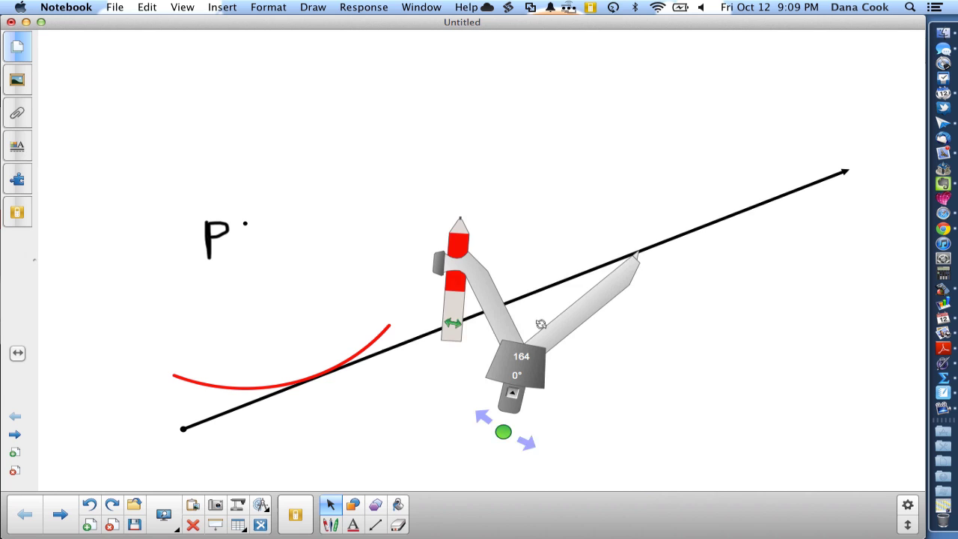
mouse_move(472, 185)
left_mouse_down()
mouse_move(484, 160)
mouse_move(592, 105)
mouse_move(661, 112)
mouse_move(678, 125)
mouse_move(591, 124)
mouse_move(476, 146)
mouse_move(468, 172)
left_mouse_up()
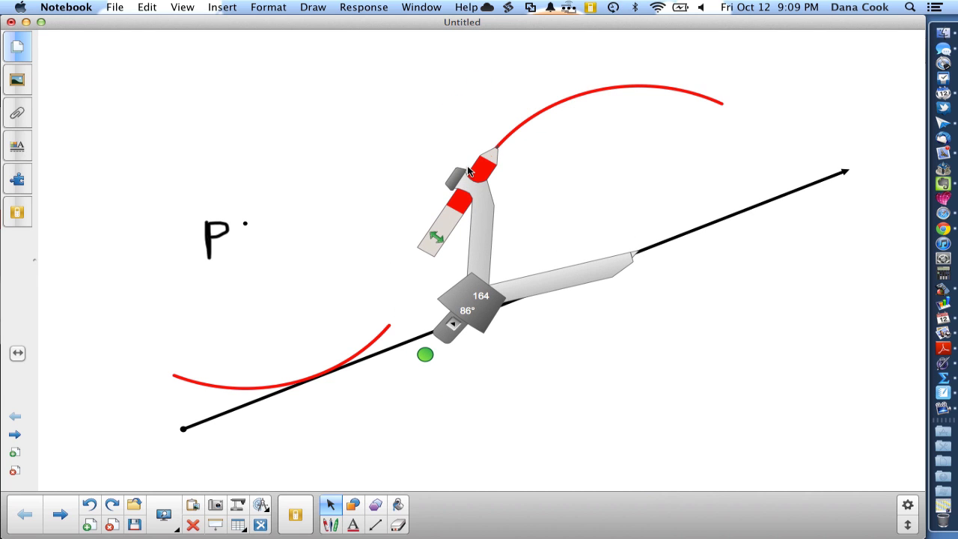
mouse_move(533, 280)
left_mouse_down()
mouse_move(702, 340)
mouse_move(721, 357)
left_mouse_up()
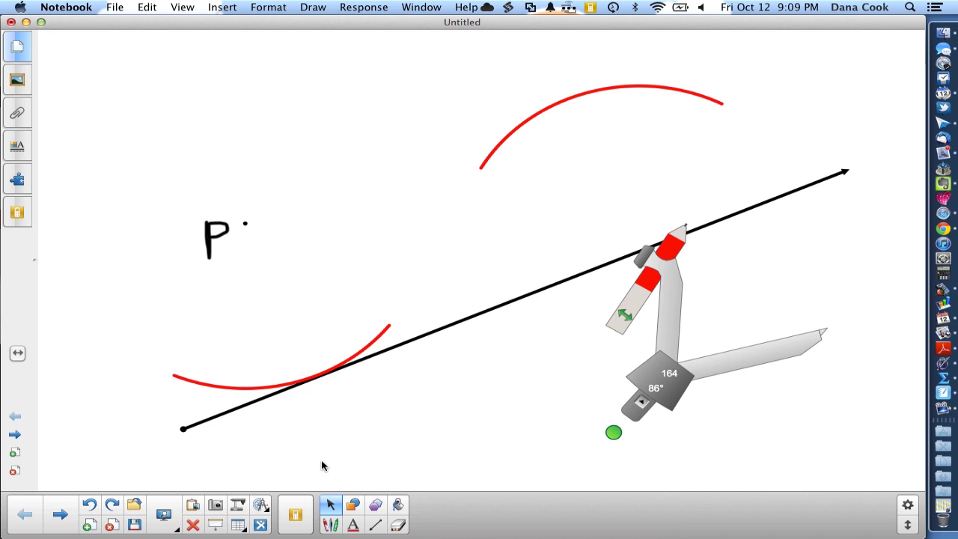
Draw a second red arc sweeping past P, then move the compass aside.
left_click(374, 527)
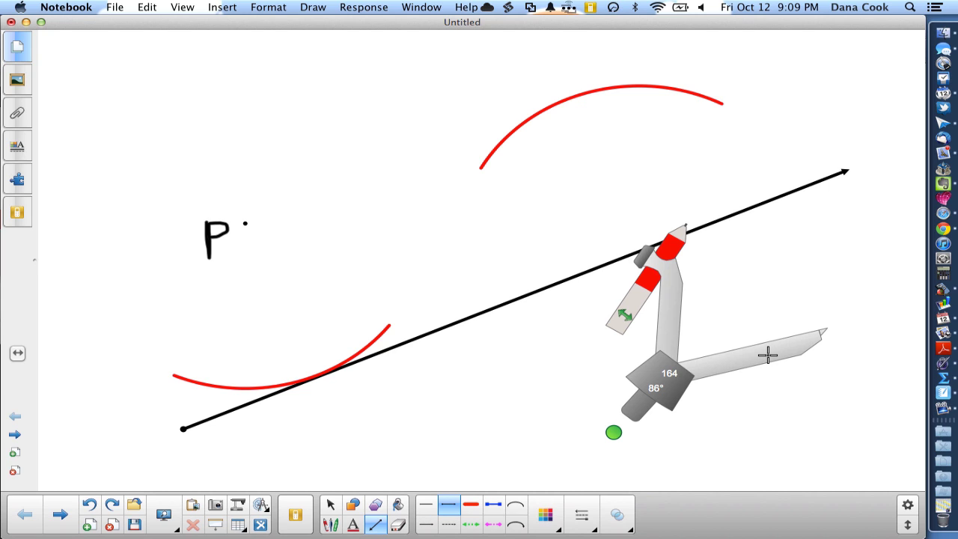
left_click(334, 509)
left_click_drag(770, 348, 325, 371)
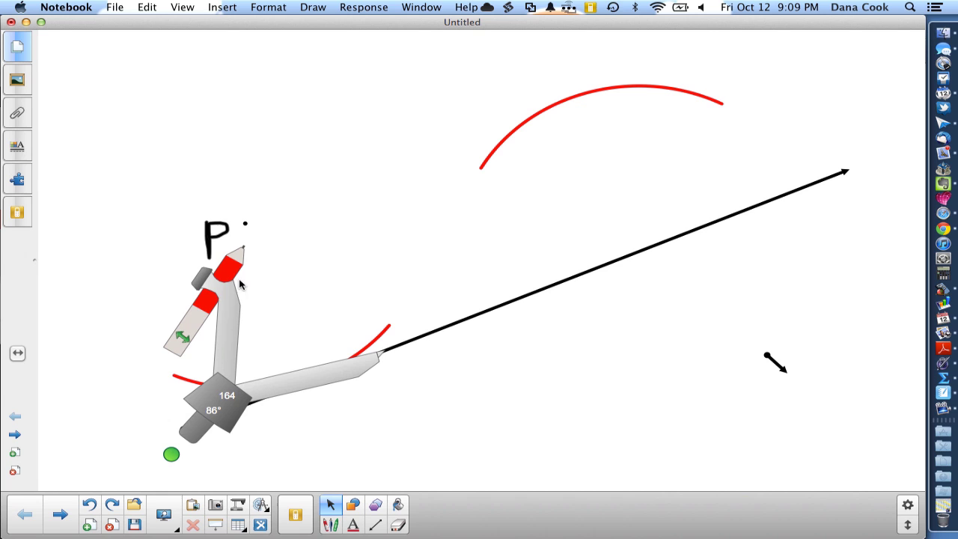
mouse_move(235, 265)
left_mouse_down()
mouse_move(208, 330)
mouse_move(253, 245)
mouse_move(374, 205)
mouse_move(437, 206)
mouse_move(446, 215)
mouse_move(330, 212)
mouse_move(240, 239)
mouse_move(262, 228)
left_mouse_up()
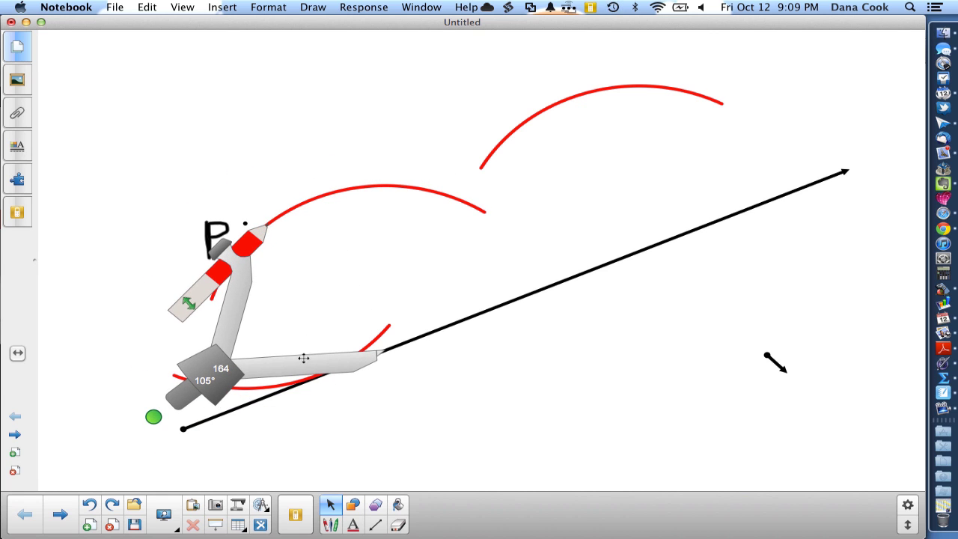
mouse_move(308, 363)
left_mouse_down()
mouse_move(637, 385)
mouse_move(730, 422)
left_mouse_up()
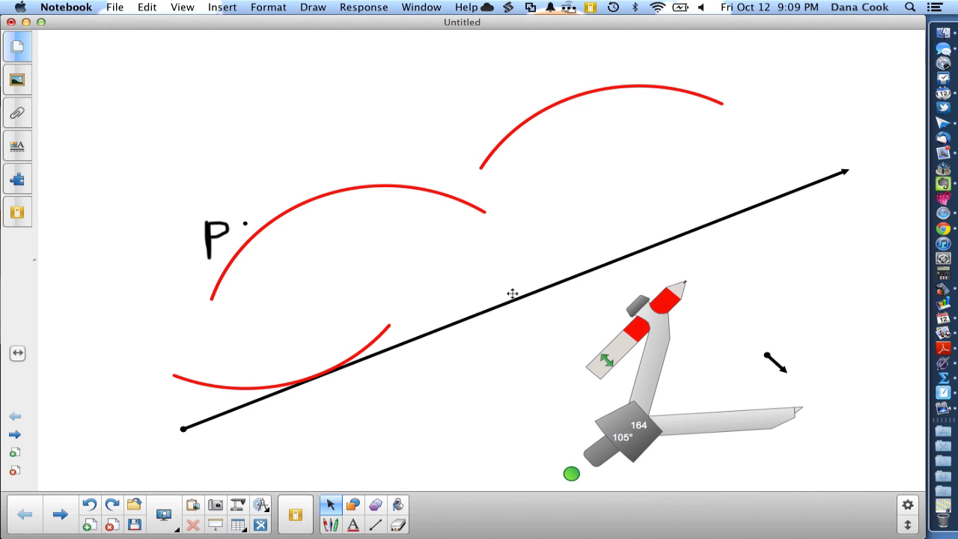
Draw a solid black line through P and the upper arc crossing, parallel to the ray.
left_click(375, 526)
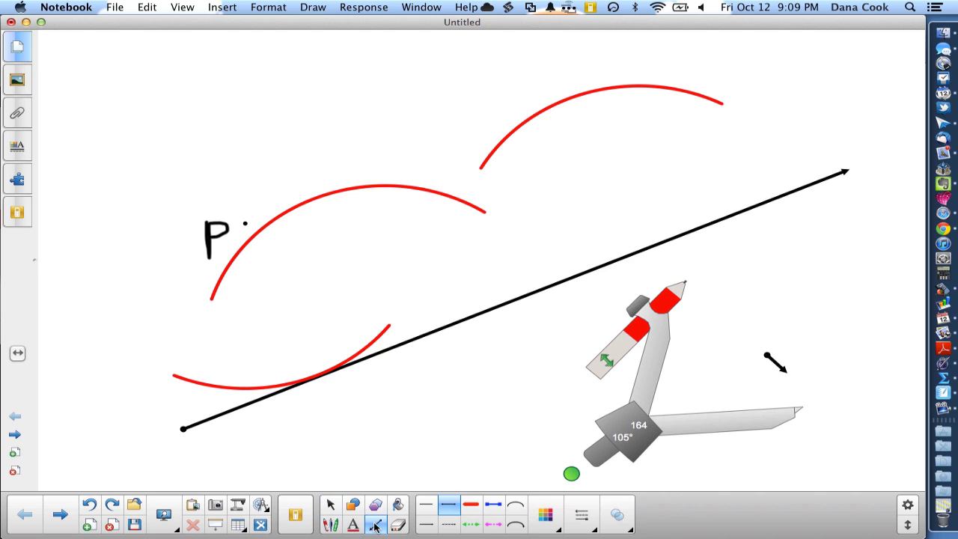
left_click(426, 505)
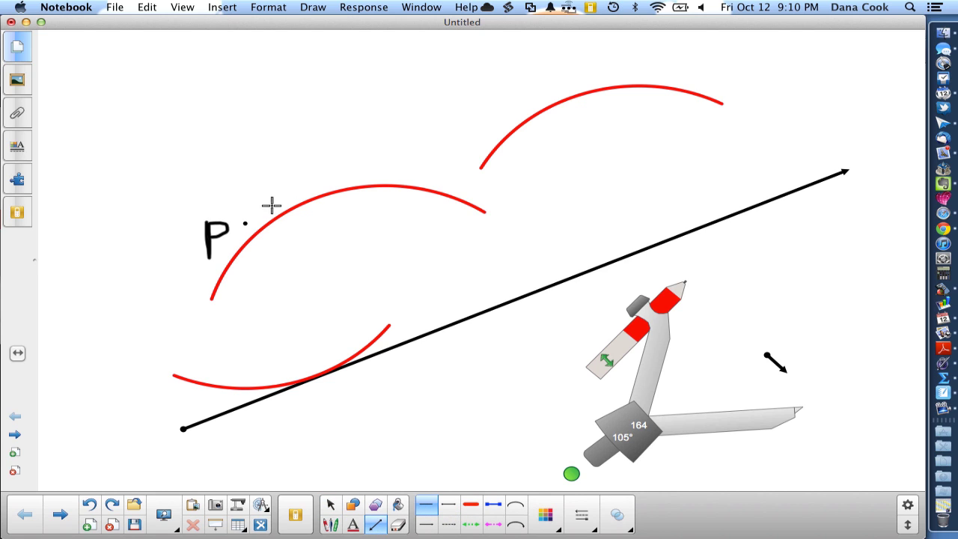
left_click_drag(135, 254, 418, 139)
left_click_drag(580, 91, 685, 55)
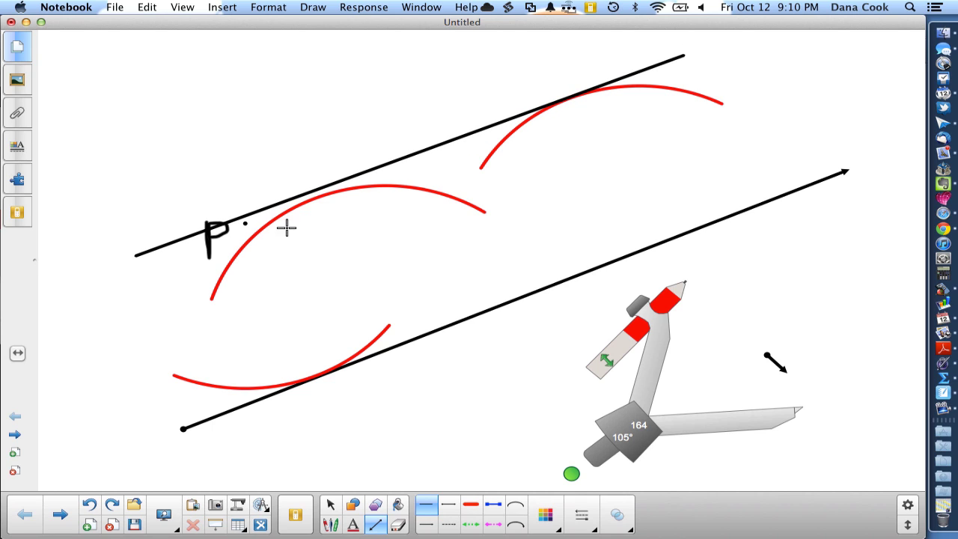
left_click(330, 507)
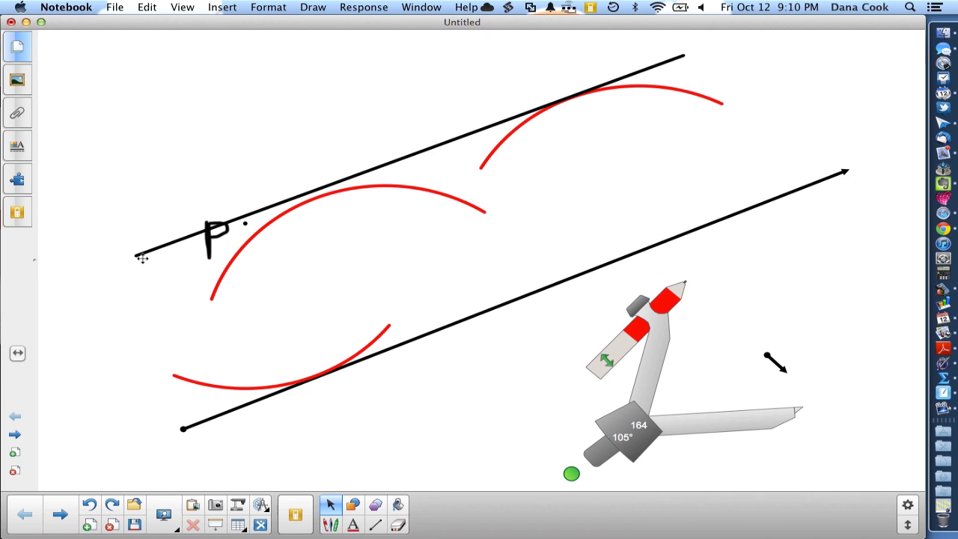
left_click_drag(143, 258, 140, 264)
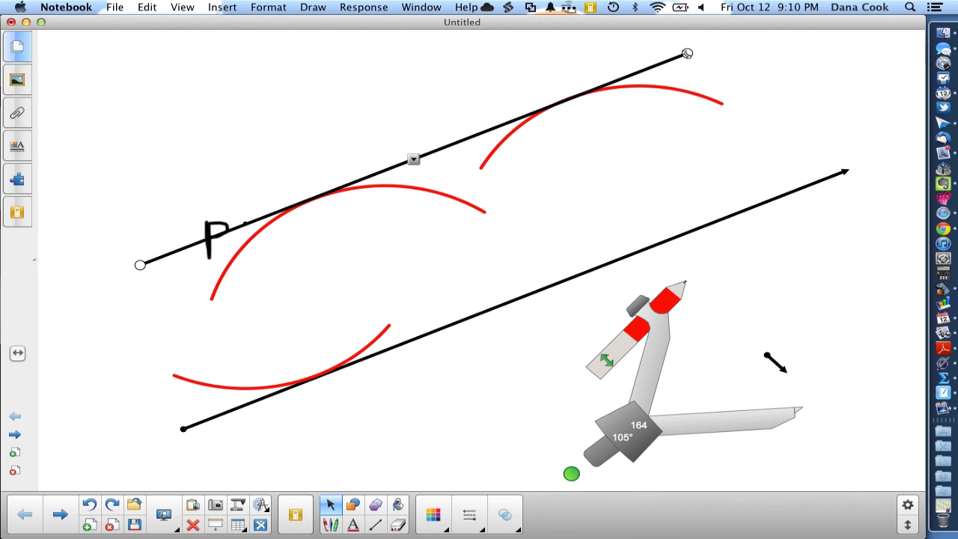
left_click_drag(688, 54, 685, 50)
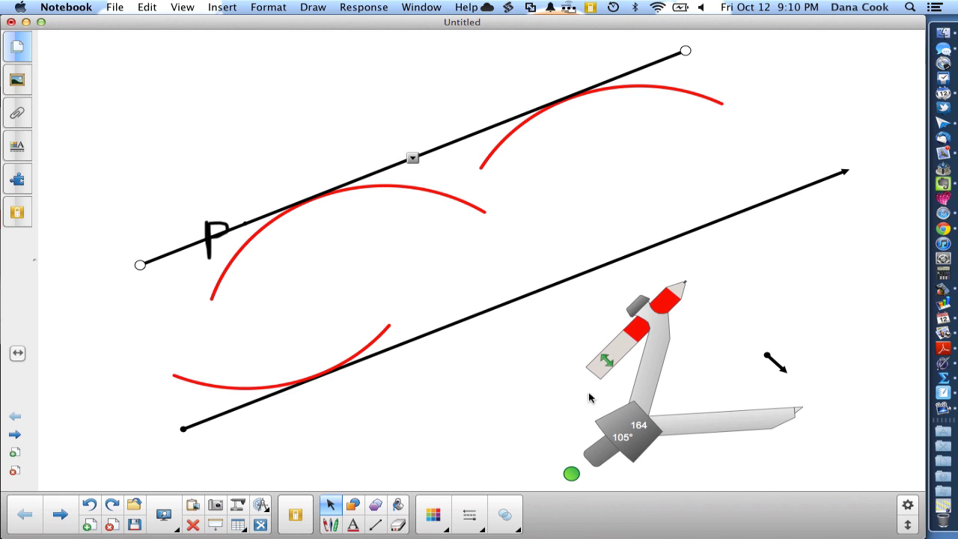
On the next page, swing a red arc around P that cuts the ray twice.
left_click(66, 518)
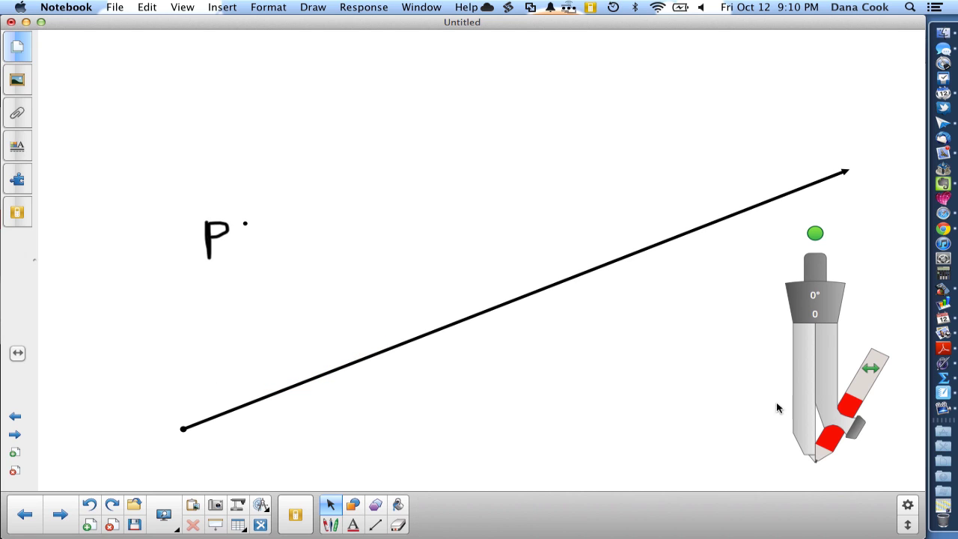
left_click_drag(776, 408, 350, 277)
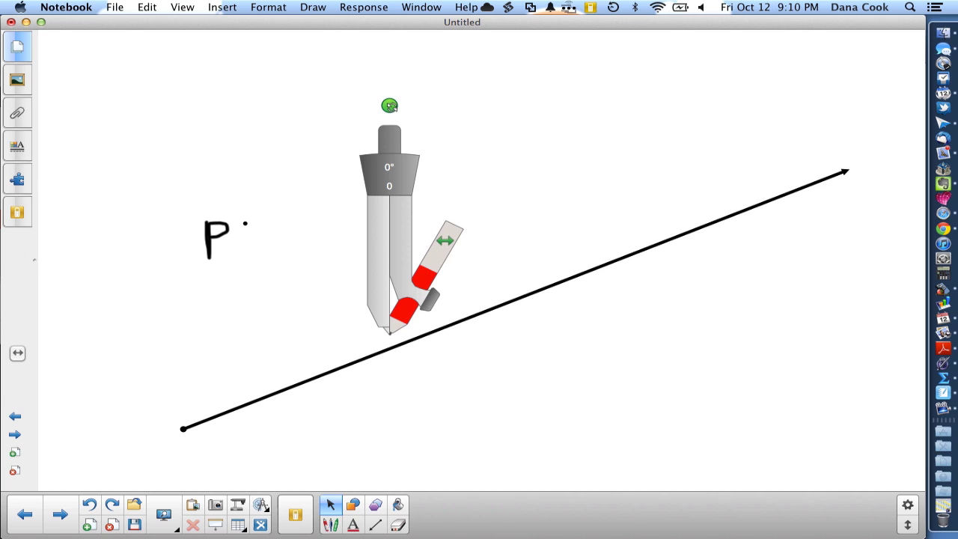
left_click_drag(390, 105, 566, 252)
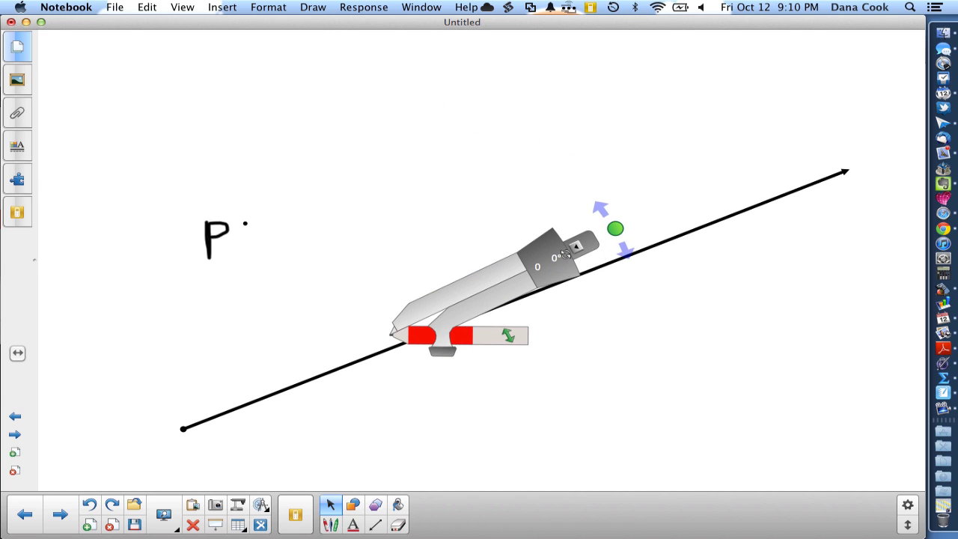
left_click_drag(442, 346, 518, 452)
left_click_drag(430, 322, 288, 208)
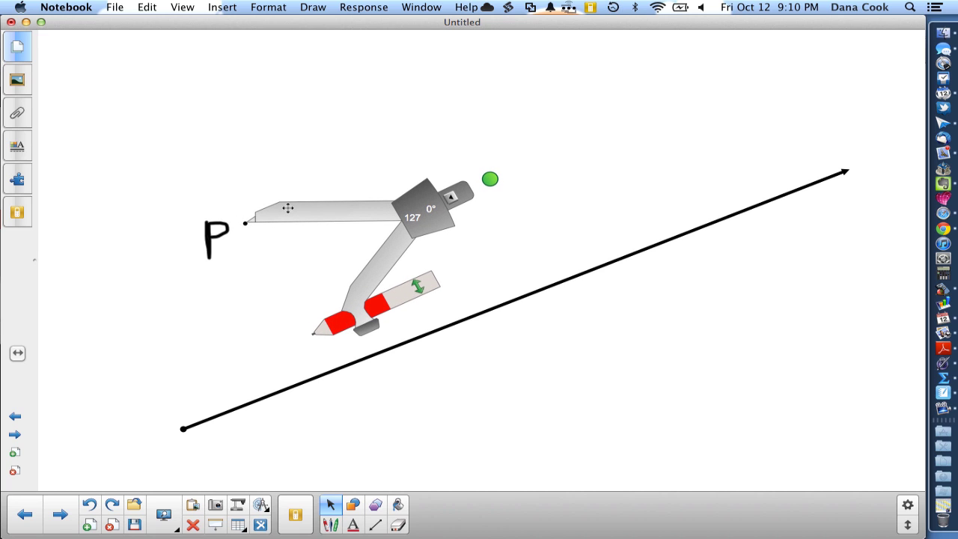
mouse_move(366, 324)
left_mouse_down()
mouse_move(378, 379)
mouse_move(268, 384)
left_mouse_up()
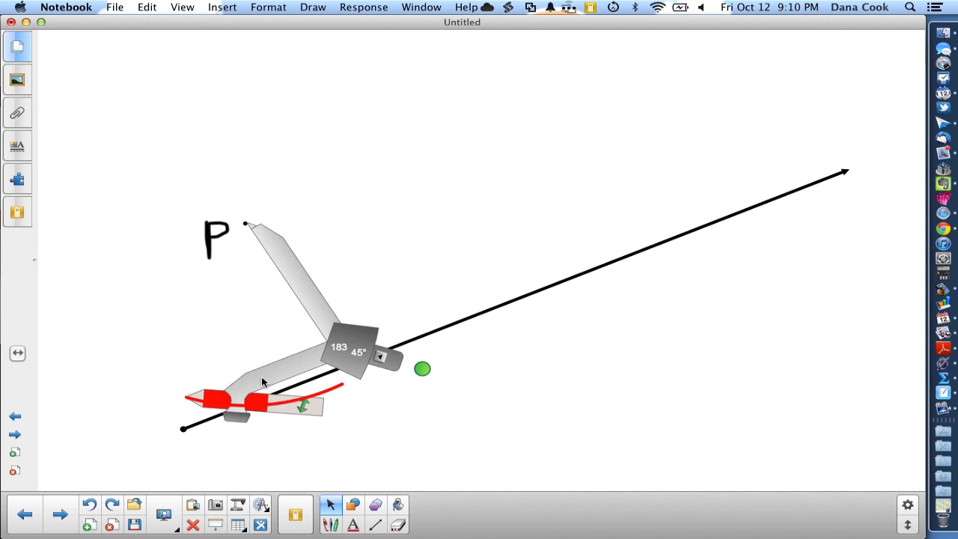
mouse_move(262, 382)
left_mouse_down()
mouse_move(414, 334)
mouse_move(469, 286)
left_mouse_up()
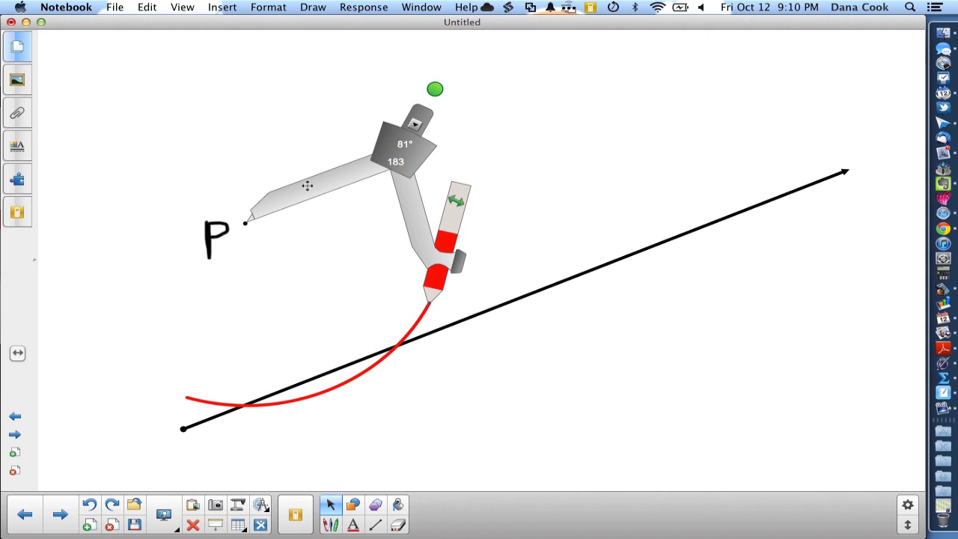
Stand the compass upright with its needle on the arc's left crossing with the ray.
left_click_drag(307, 186, 345, 355)
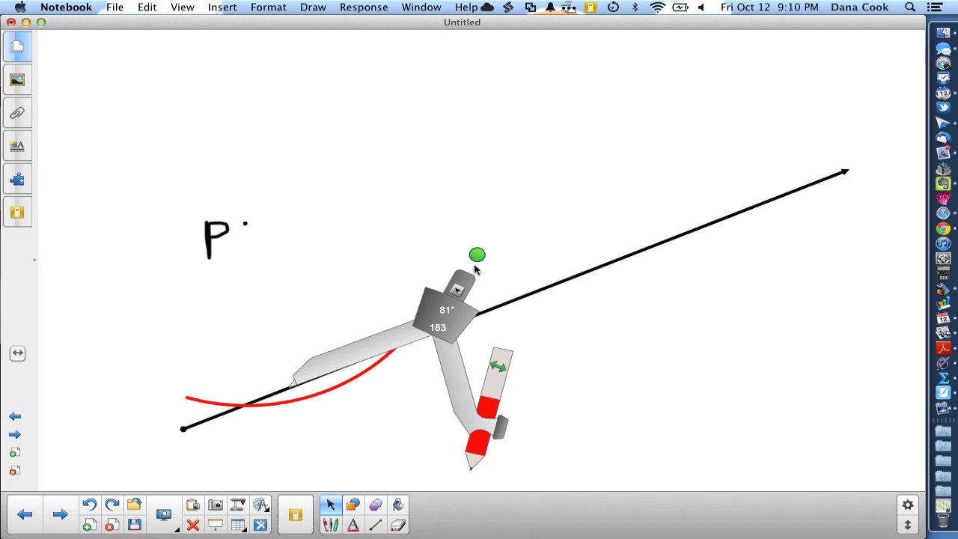
left_click_drag(477, 255, 371, 185)
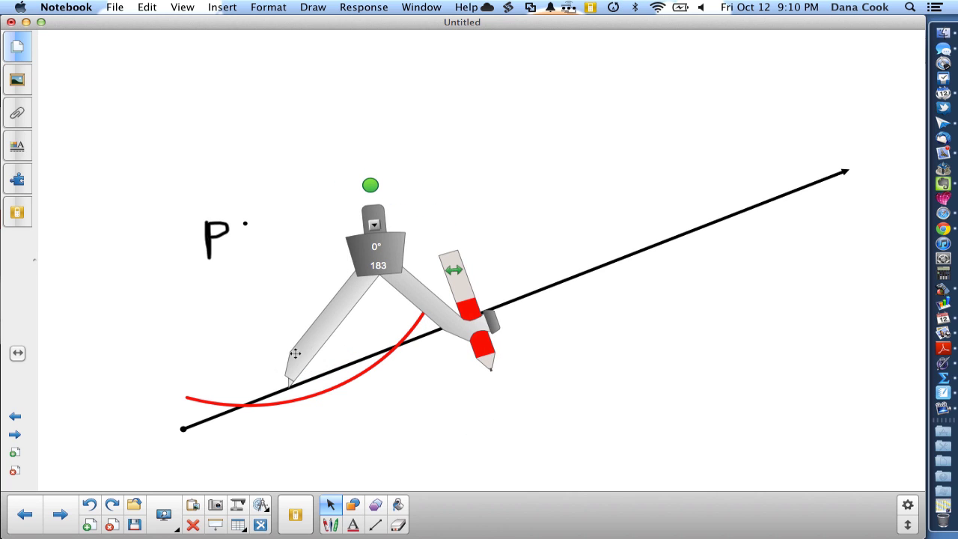
left_click_drag(296, 353, 253, 370)
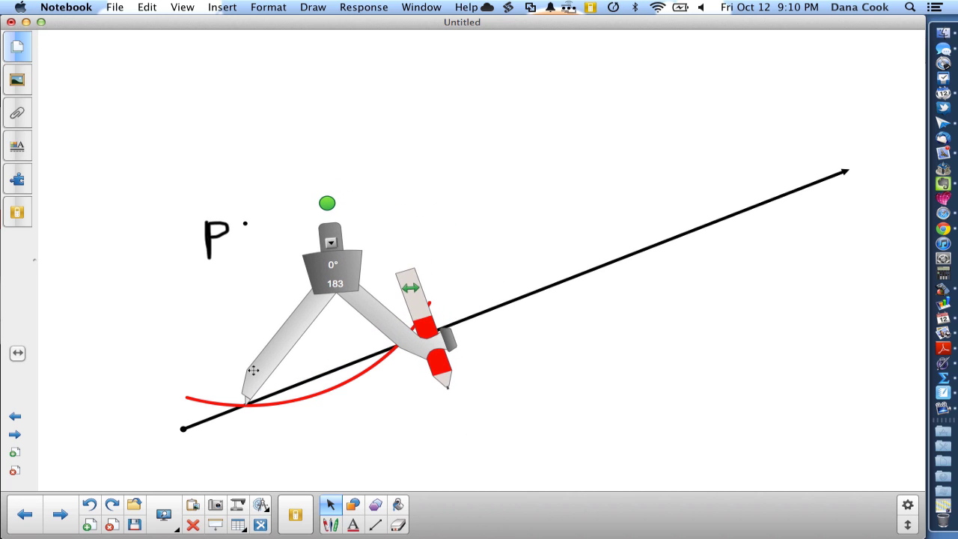
Switch the compass to green and draw an arc from the left crossing point.
left_click(331, 523)
left_click(508, 508)
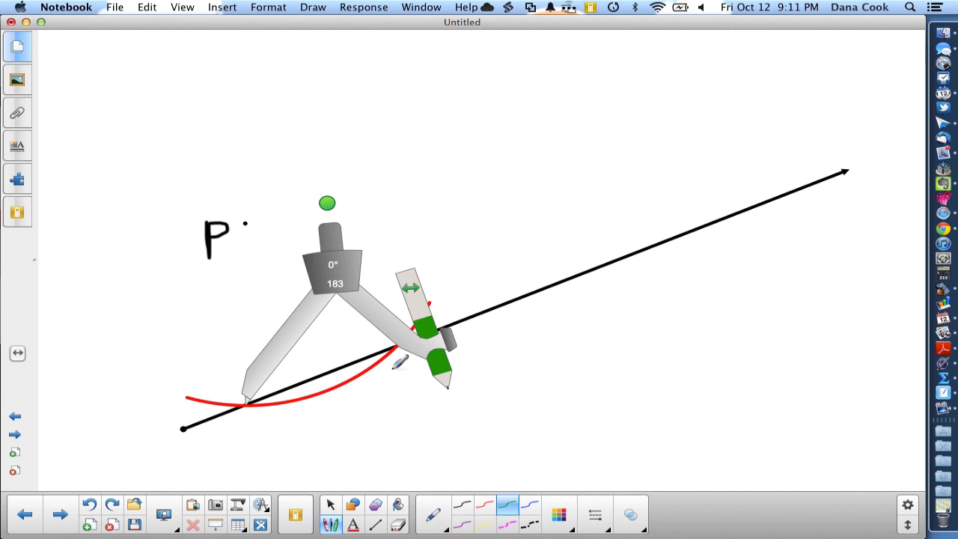
left_click_drag(451, 335, 441, 338)
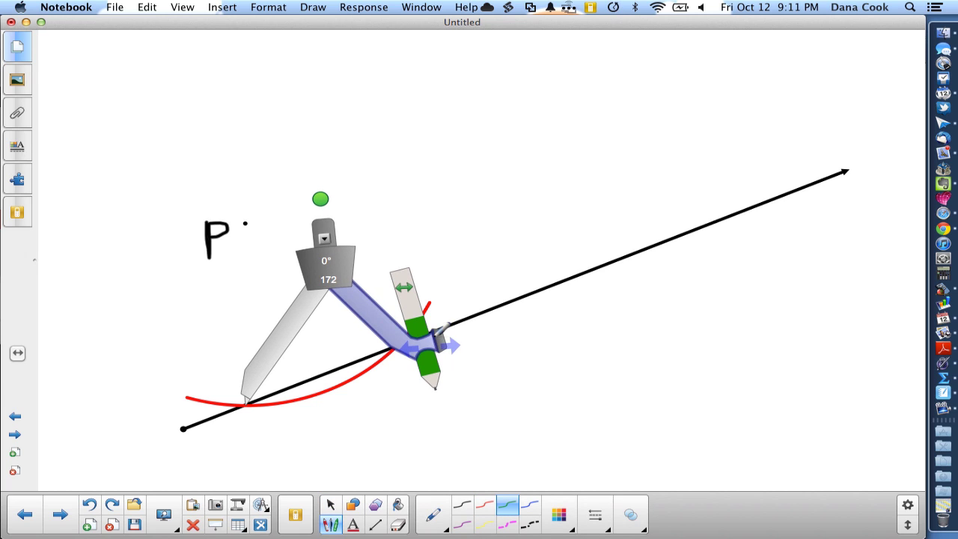
mouse_move(407, 385)
left_mouse_down()
mouse_move(364, 489)
mouse_move(337, 482)
mouse_move(432, 413)
mouse_move(325, 252)
mouse_move(240, 231)
mouse_move(166, 244)
left_mouse_up()
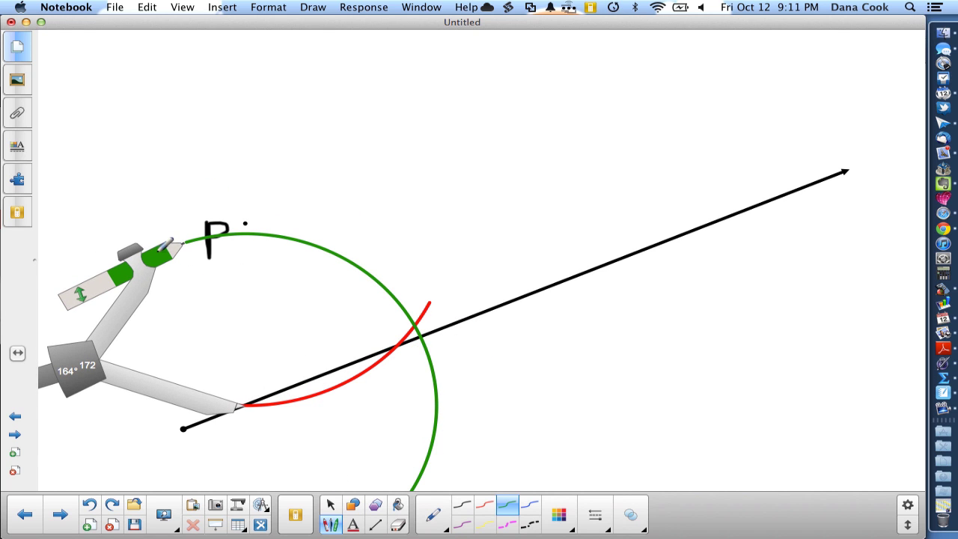
Draw a second equal-radius green arc from the other crossing point, passing through P.
mouse_move(209, 399)
left_mouse_down()
mouse_move(310, 368)
mouse_move(435, 309)
mouse_move(353, 332)
mouse_move(370, 331)
left_mouse_up()
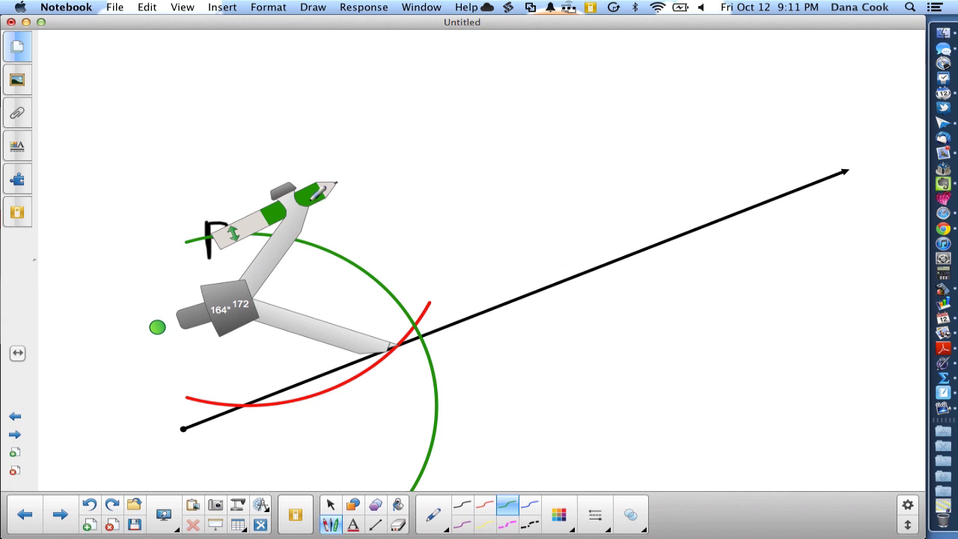
mouse_move(317, 194)
left_mouse_down()
mouse_move(236, 258)
mouse_move(286, 424)
mouse_move(411, 485)
mouse_move(514, 481)
left_mouse_up()
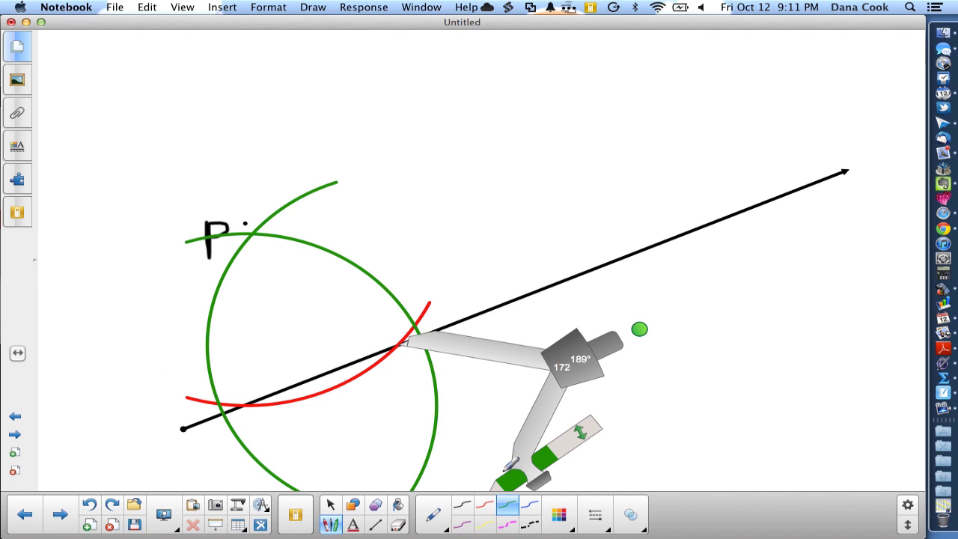
scroll(379, 249, "down", 3)
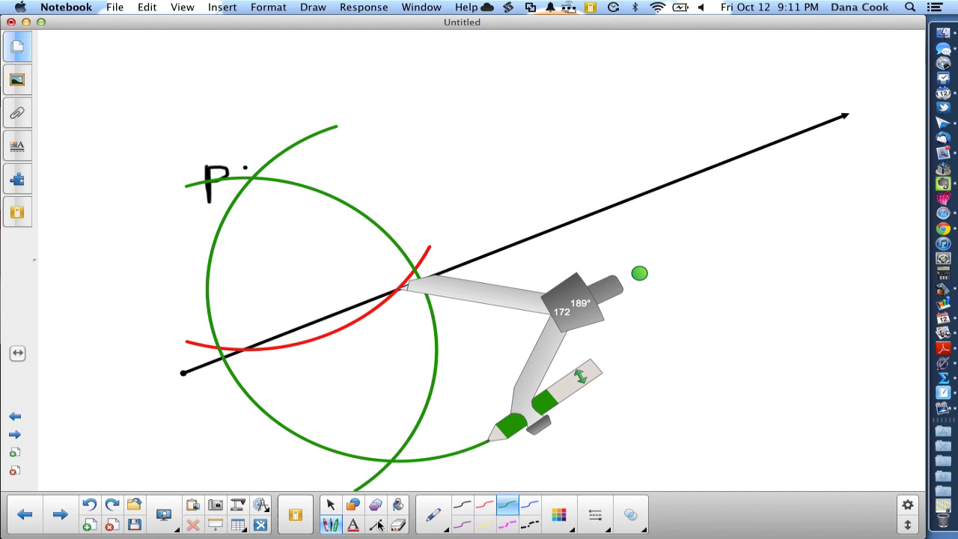
Draw a thin solid black line from the lower green crossing up through P.
left_click(376, 525)
left_click(425, 507)
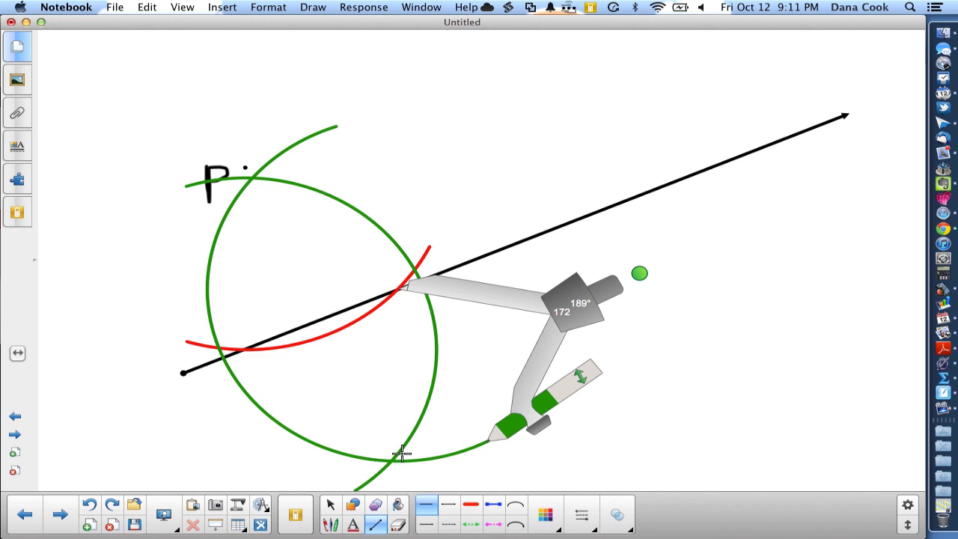
left_click_drag(390, 460, 206, 83)
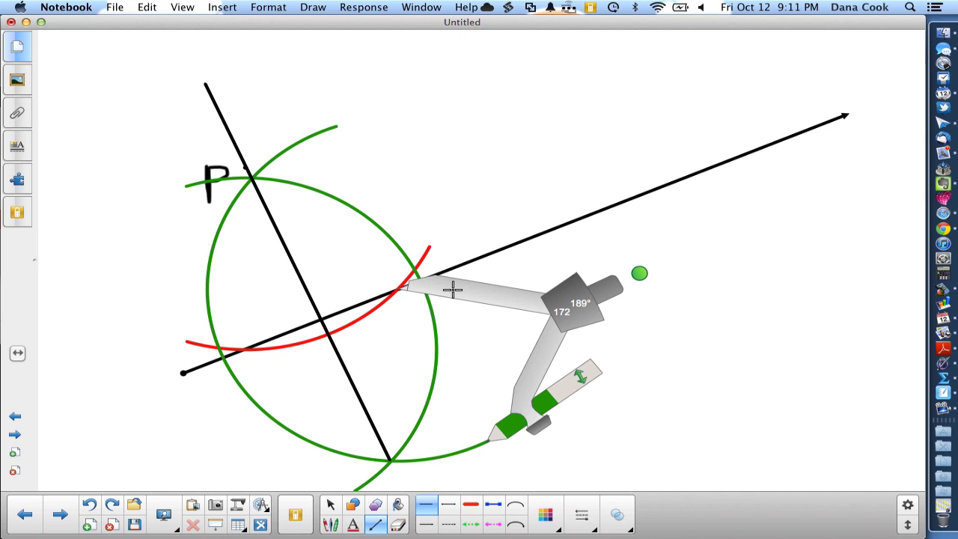
left_click_drag(453, 289, 361, 198)
left_click(332, 506)
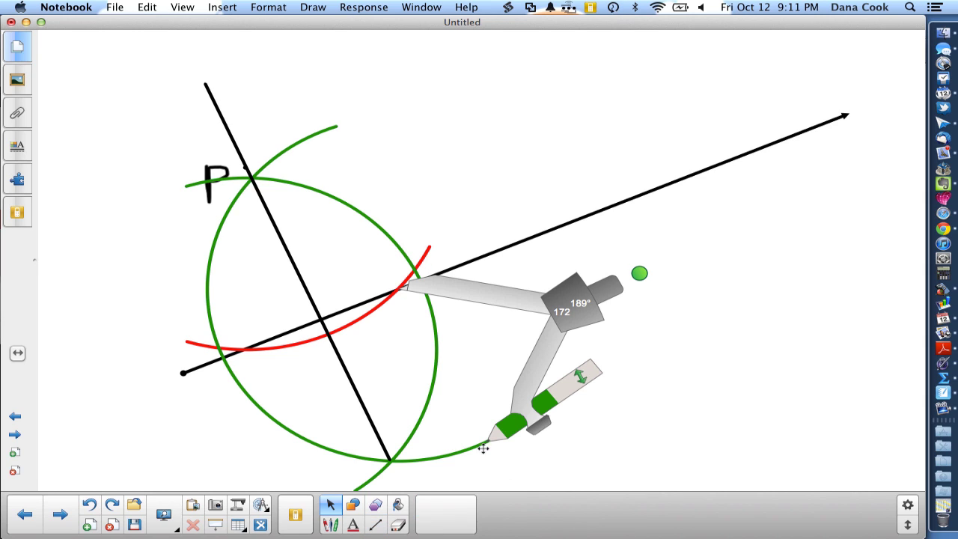
Switch the compass to blue and draw a full circle centred on P.
left_click(337, 526)
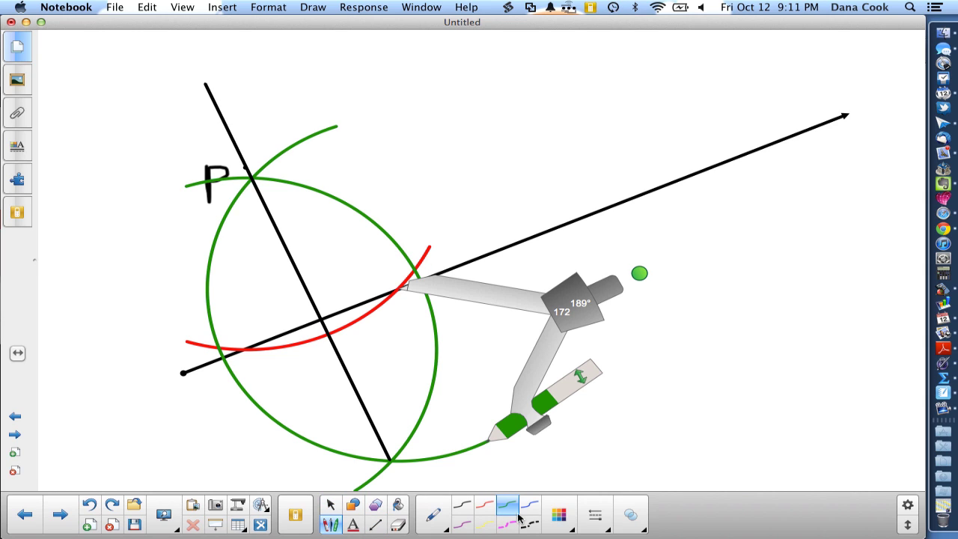
left_click(529, 507)
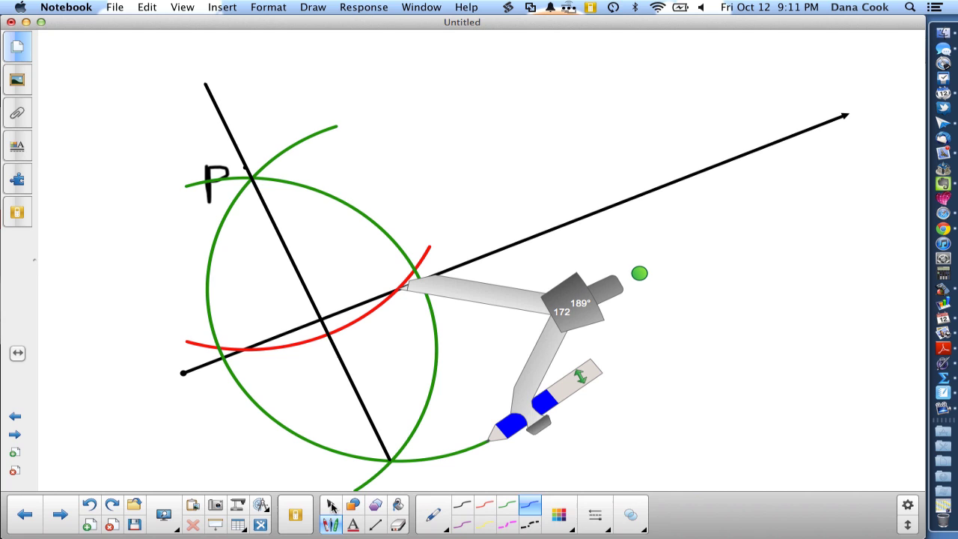
left_click(331, 507)
mouse_move(458, 286)
left_mouse_down()
mouse_move(344, 225)
mouse_move(287, 132)
mouse_move(337, 232)
mouse_move(304, 175)
mouse_move(321, 162)
mouse_move(311, 187)
mouse_move(325, 285)
mouse_move(317, 346)
mouse_move(300, 349)
mouse_move(352, 340)
left_mouse_up()
left_click_drag(411, 301, 304, 164)
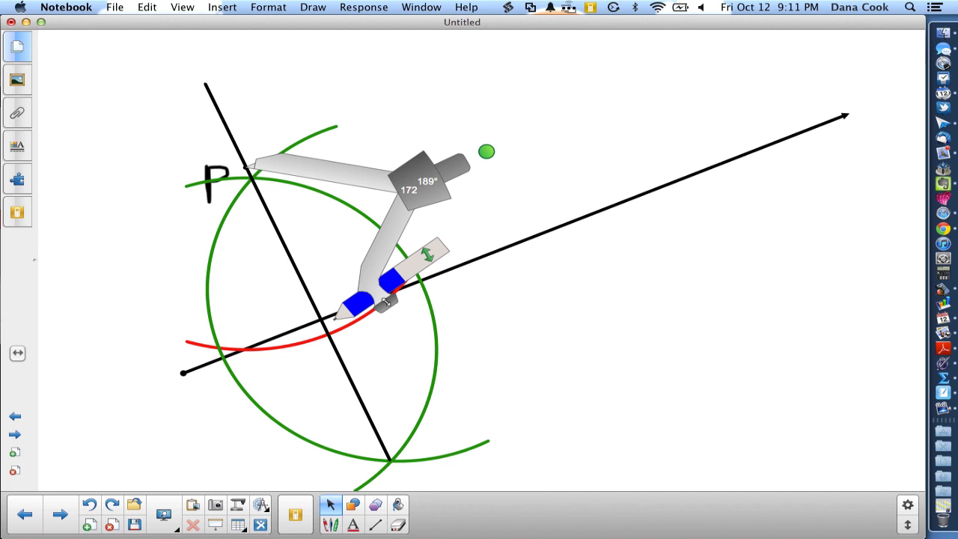
mouse_move(386, 301)
left_mouse_down()
mouse_move(387, 310)
mouse_move(372, 264)
mouse_move(346, 252)
mouse_move(262, 267)
mouse_move(216, 201)
mouse_move(212, 114)
mouse_move(331, 156)
mouse_move(255, 228)
left_mouse_up()
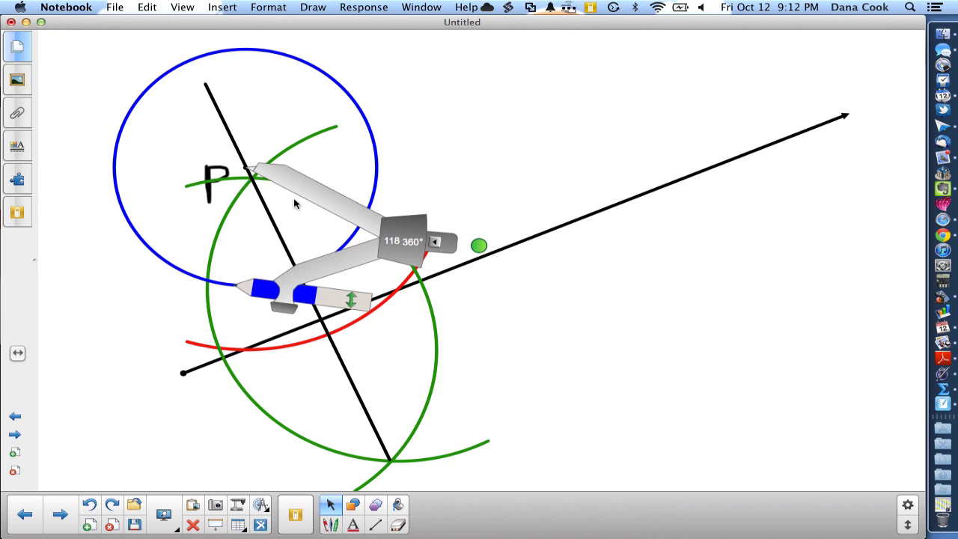
left_click_drag(309, 186, 504, 258)
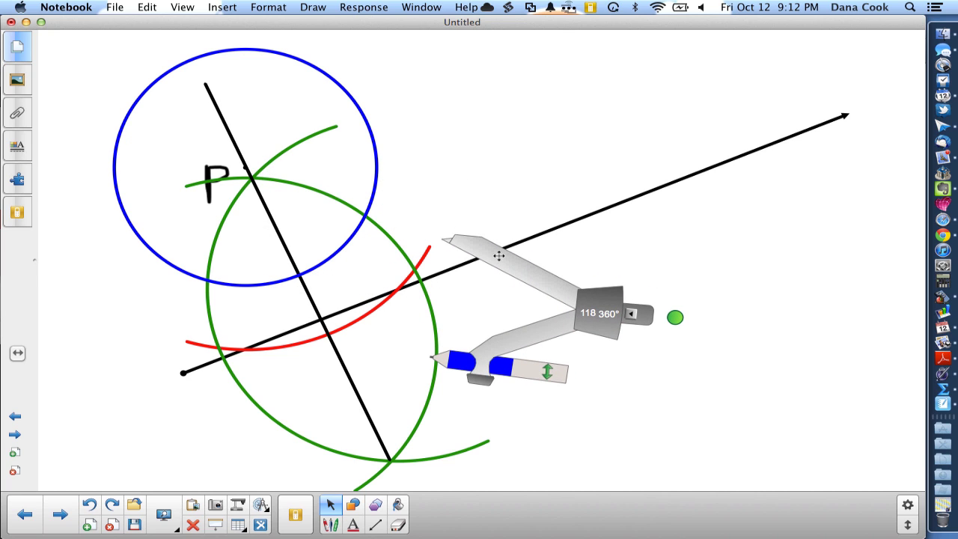
Extend the perpendicular line upward and open the compass to 156 from its upper circle crossing.
left_click(209, 88)
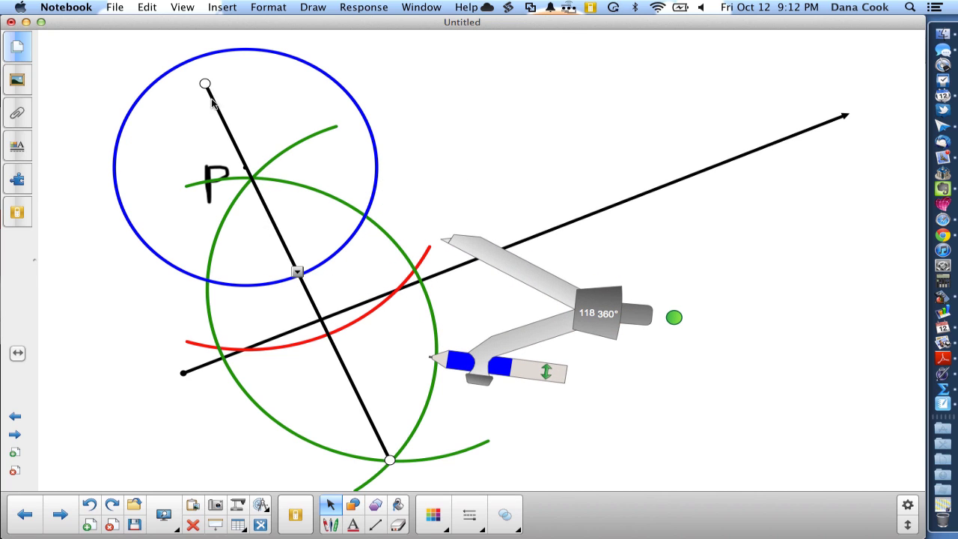
left_click_drag(205, 83, 178, 27)
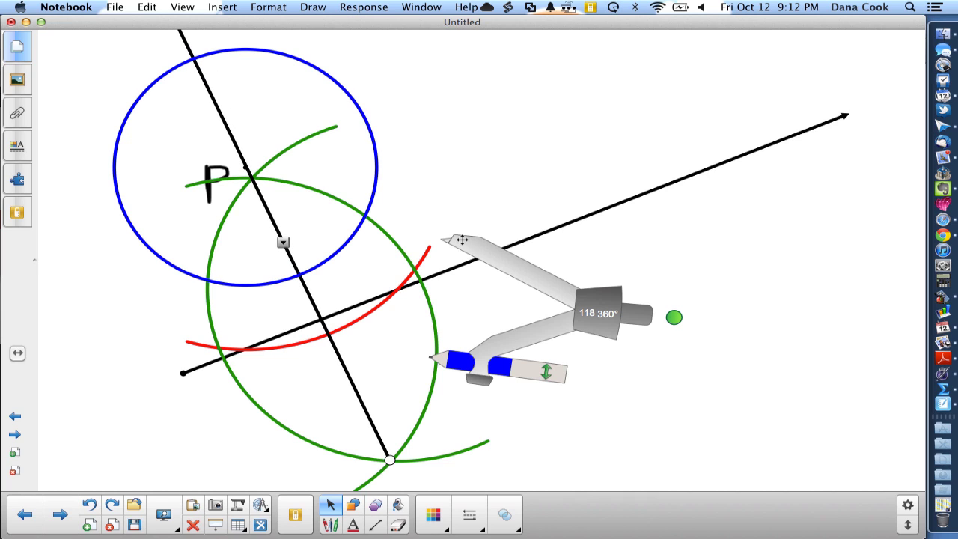
left_click_drag(480, 253, 231, 72)
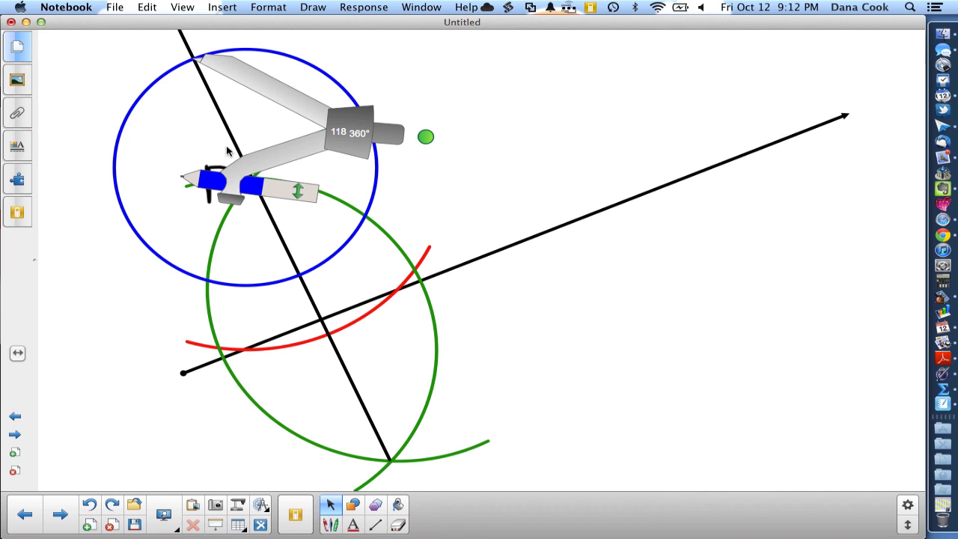
left_click_drag(235, 193, 236, 226)
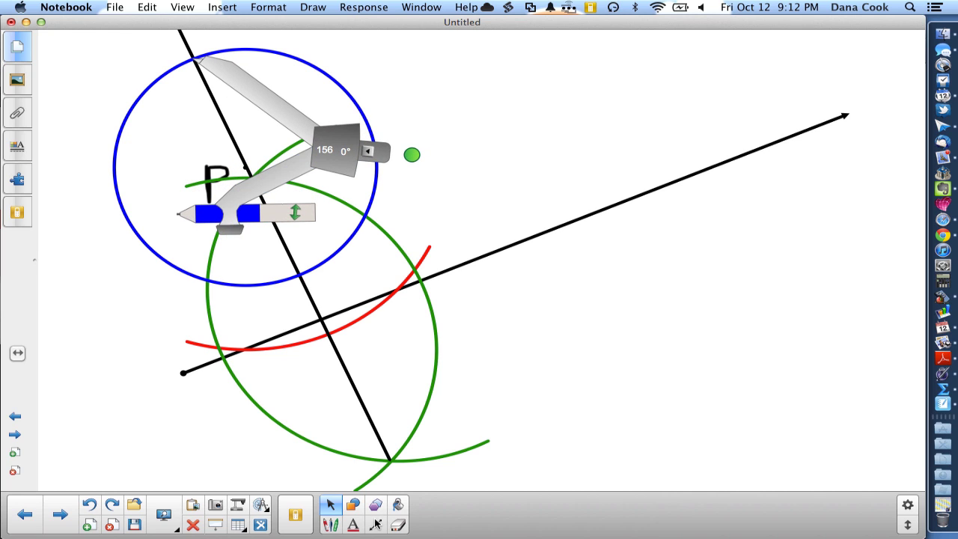
Switch the compass to purple and draw a radius-156 arc from the upper crossing.
scroll(321, 390, "up", 3)
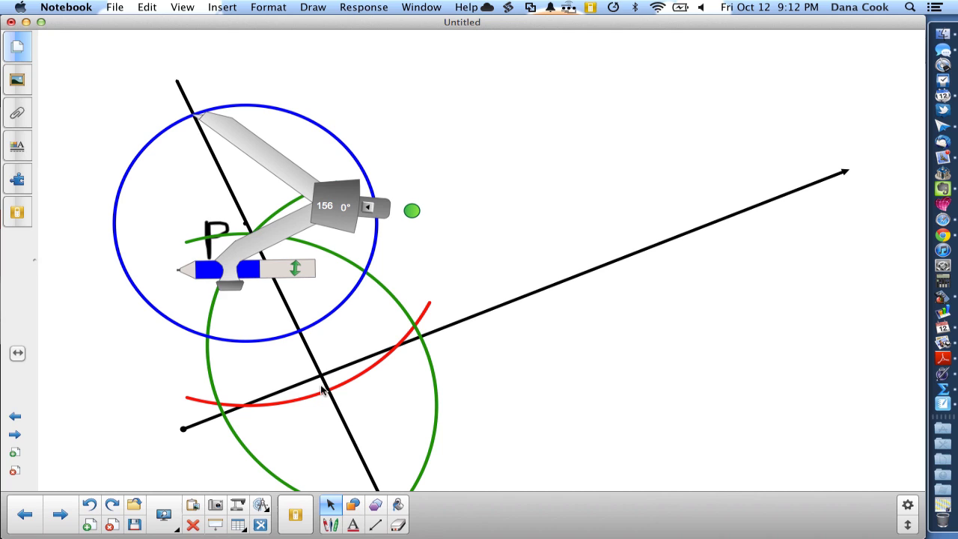
left_click(333, 526)
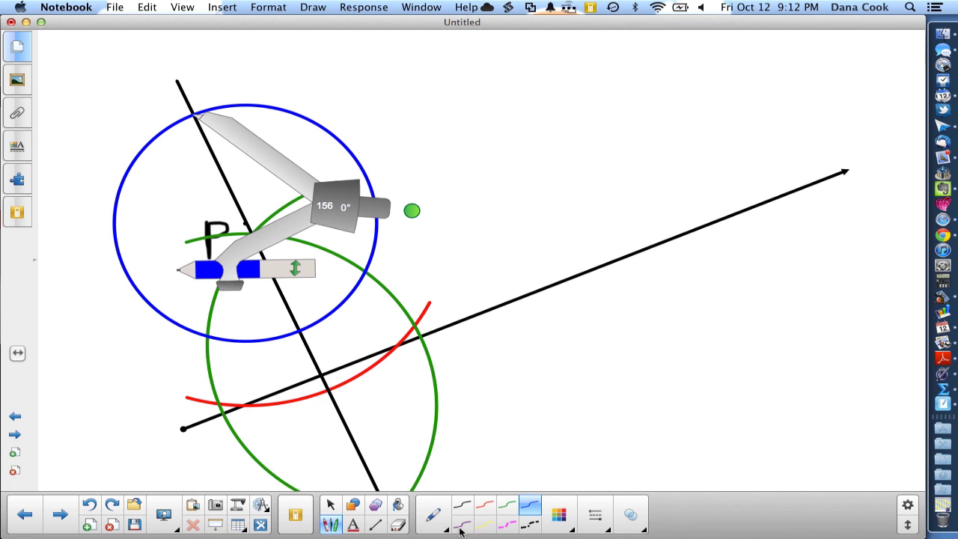
left_click(460, 528)
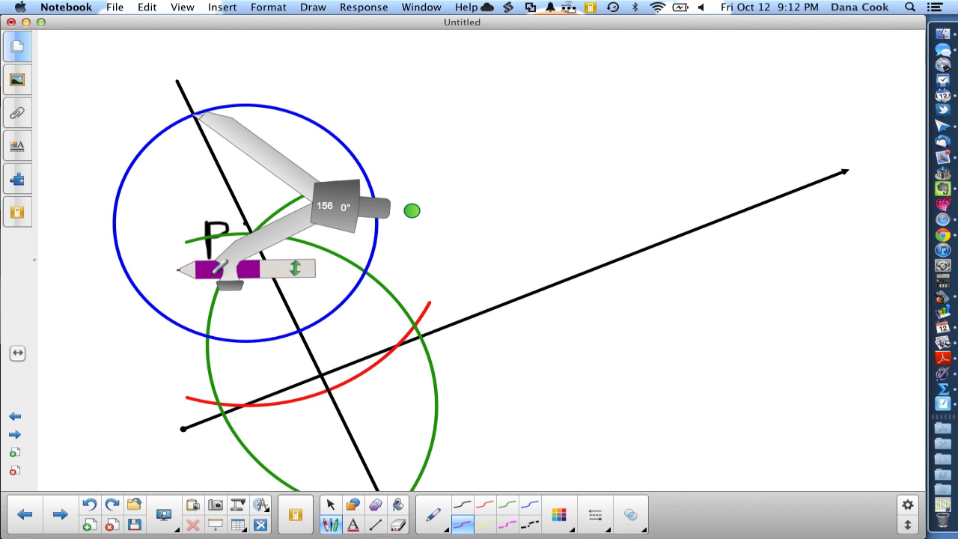
mouse_move(220, 266)
left_mouse_down()
mouse_move(134, 217)
mouse_move(195, 259)
mouse_move(391, 206)
mouse_move(406, 190)
mouse_move(421, 94)
left_mouse_up()
From the lower crossing, draw a second purple arc intersecting the first.
left_click_drag(216, 83, 320, 298)
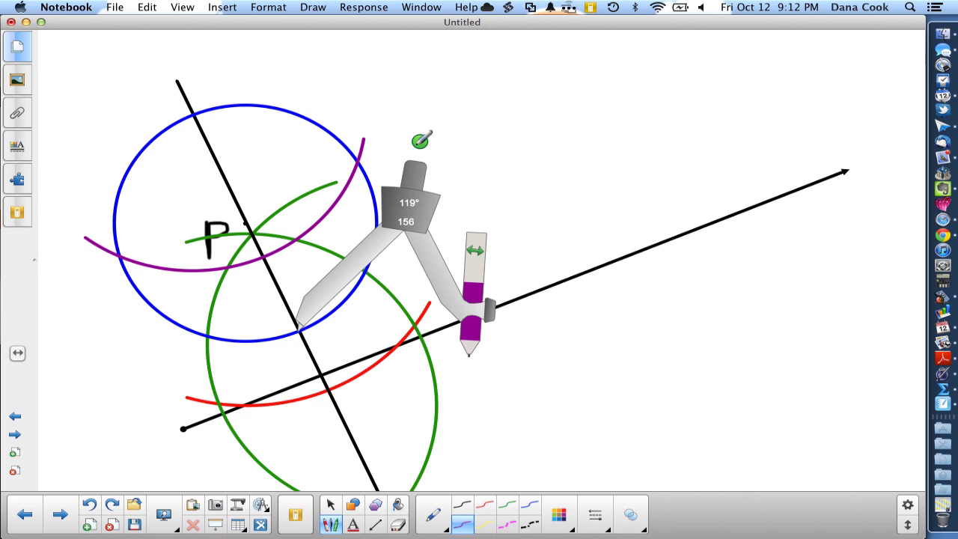
left_click_drag(422, 140, 170, 144)
mouse_move(387, 180)
left_mouse_down()
mouse_move(145, 221)
mouse_move(126, 346)
left_mouse_up()
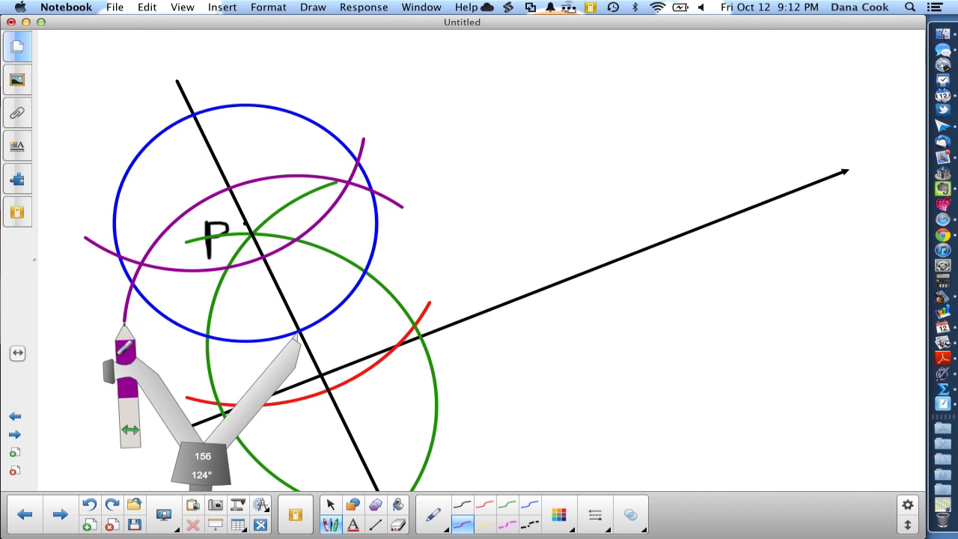
Draw a thin solid black line from the purple arcs' left crossing through P, parallel to the ray.
left_click(376, 526)
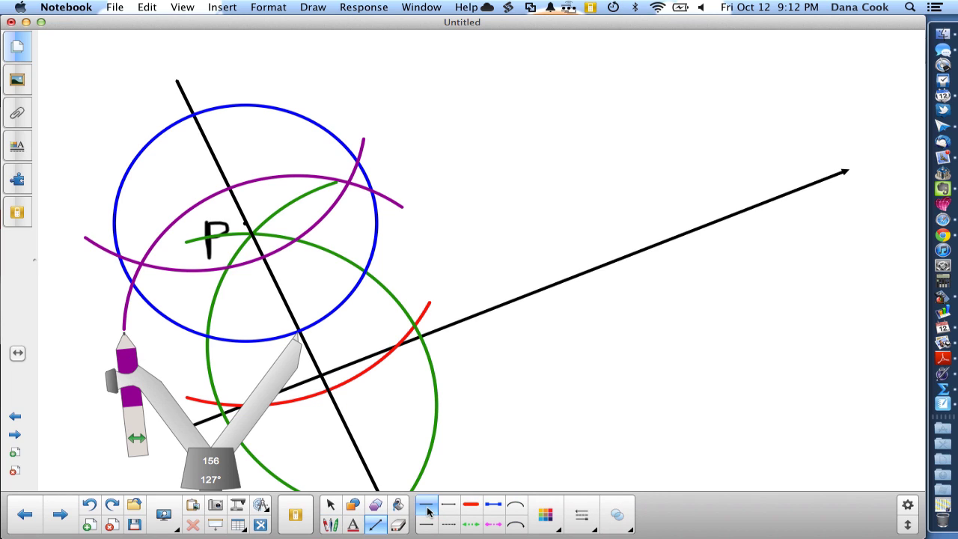
left_click(426, 509)
mouse_move(141, 264)
left_mouse_down()
mouse_move(566, 82)
mouse_move(662, 59)
left_mouse_up()
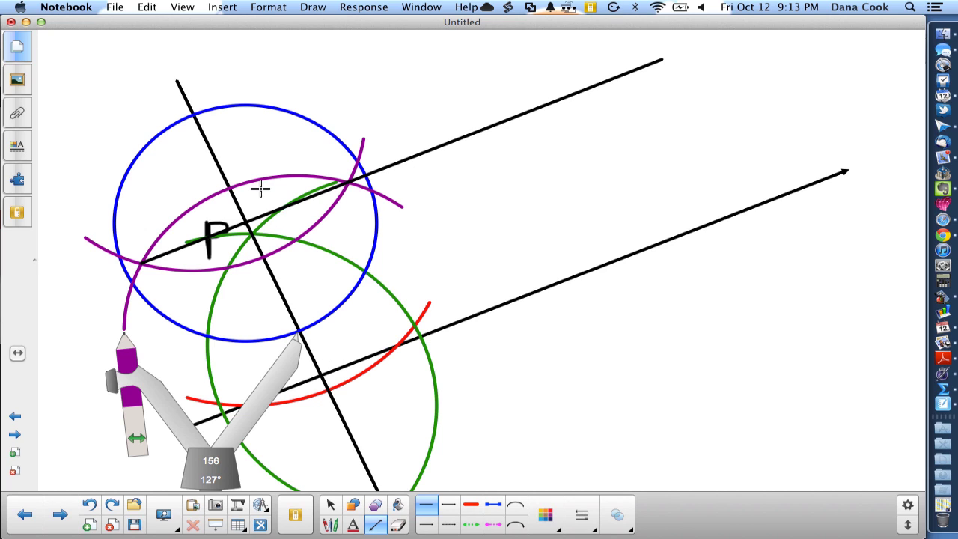